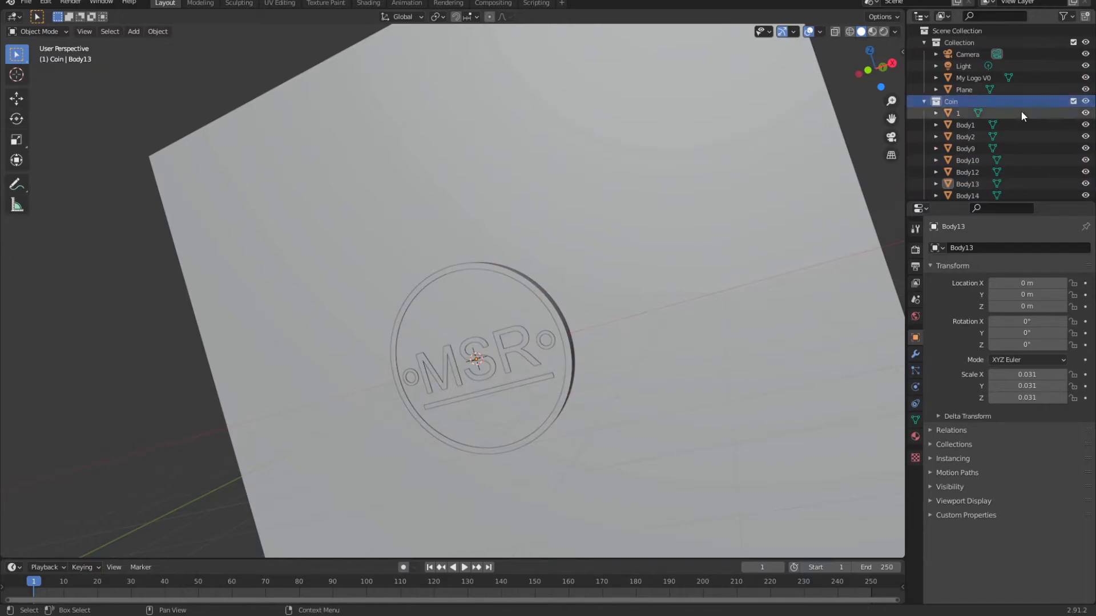
# Give the coin's inner disc a dark material with base colour H 0.993, S 0.307, V 0.120 and preview the materials.
pyautogui.click(913, 52)
pyautogui.moveTo(656, 291); pyautogui.dragTo(560, 351, button='middle')
pyautogui.scroll(2, 560, 351)
pyautogui.click(635, 262)
pyautogui.click(915, 436)
pyautogui.press('z')
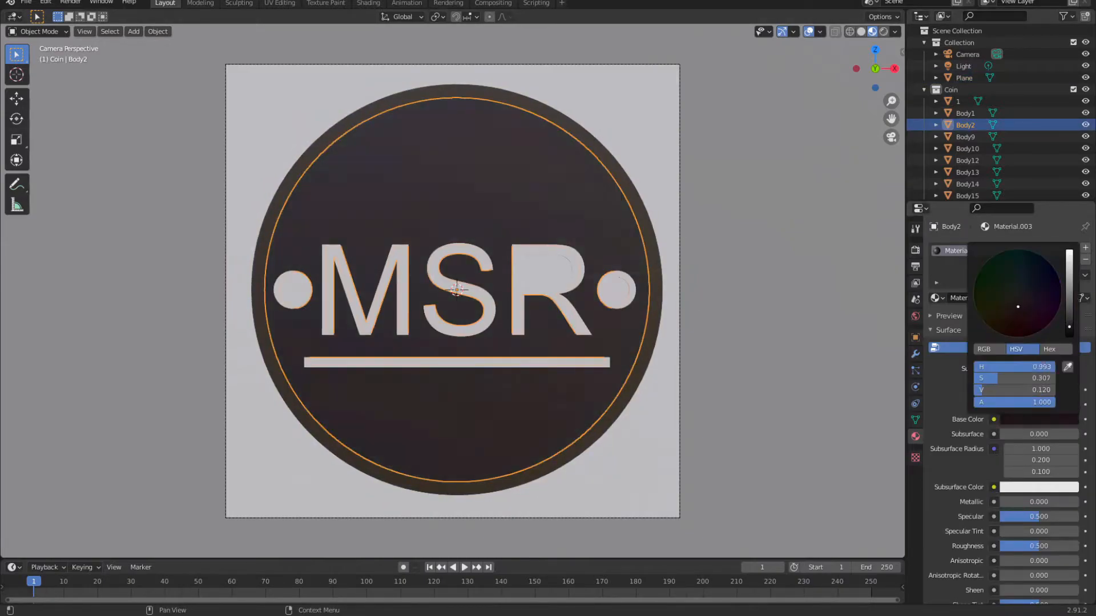
# Apply the dark material to the small discs inside both rings and set its roughness to 0.767.
pyautogui.click(292, 289)
pyautogui.keyDown('shift'); pyautogui.click(613, 298); pyautogui.keyUp('shift')
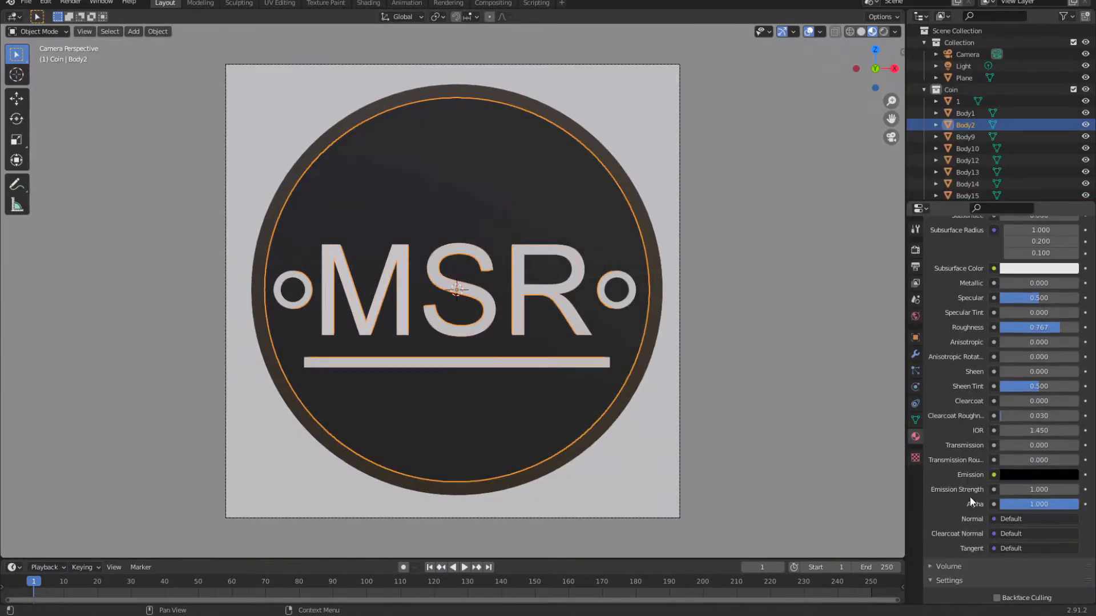
pyautogui.press('z')
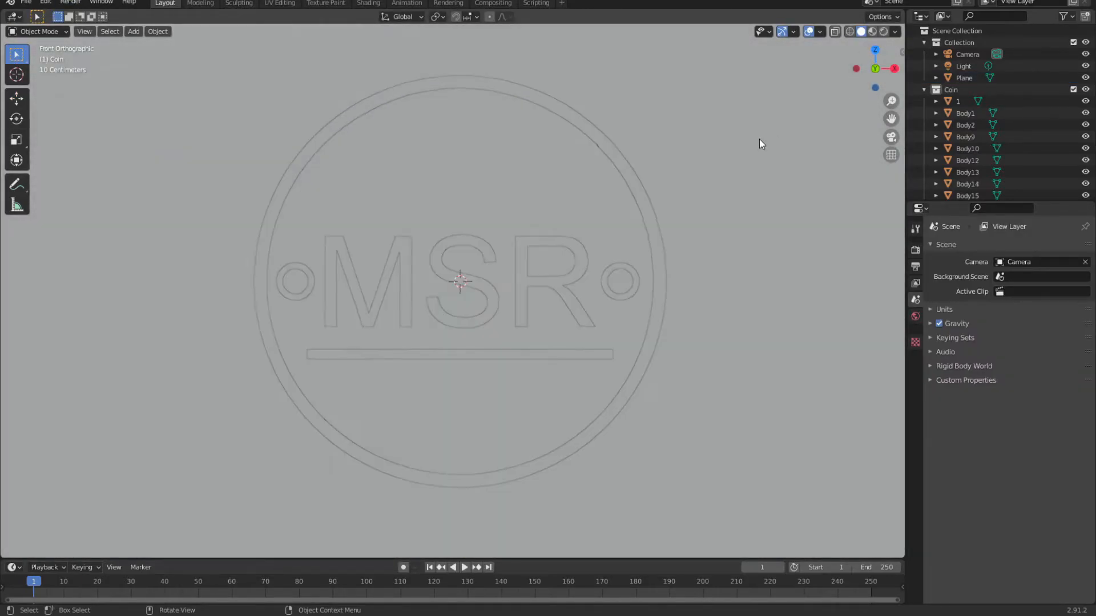
# Look through the camera and set the output aspect to X 4 and Y 3.
pyautogui.click(891, 137)
pyautogui.click(916, 266)
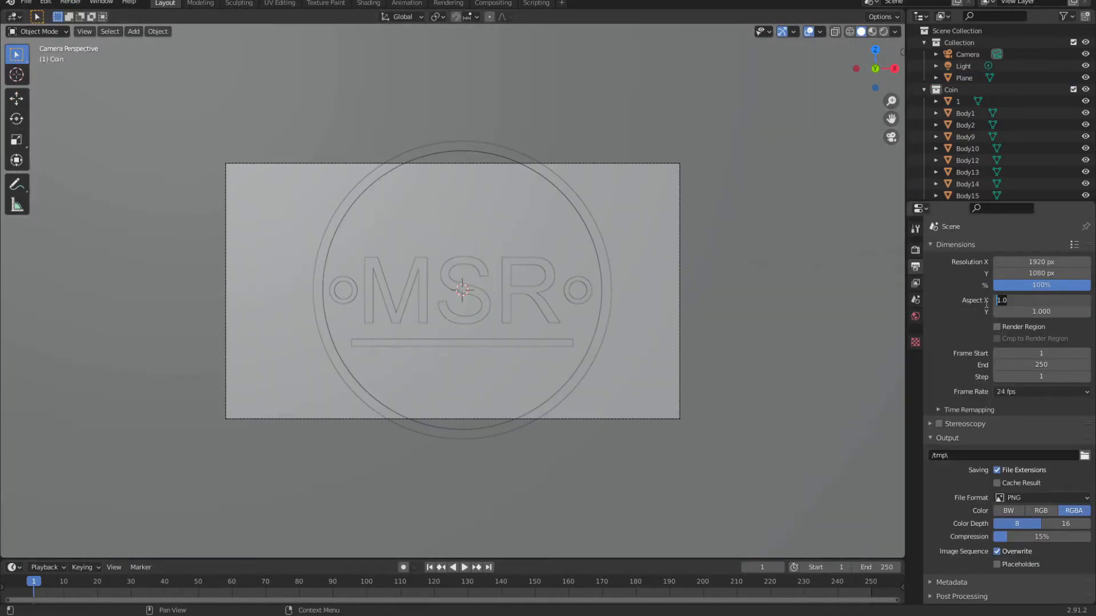
pyautogui.write('4')
pyautogui.press('Return')
pyautogui.moveTo(1039, 311); pyautogui.dragTo(1043, 312)
pyautogui.click(1042, 312)
pyautogui.write('3')
pyautogui.press('Return')
# Change the output aspect to X 3 and Y 4.
pyautogui.click(1044, 301)
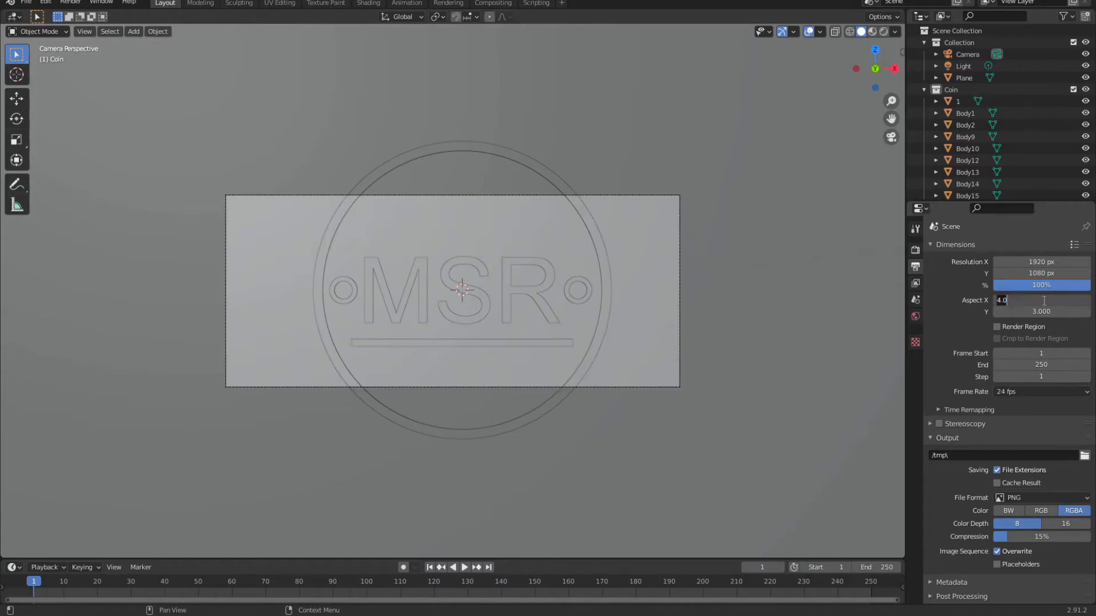
pyautogui.write('3')
pyautogui.press('Tab')
pyautogui.write('4')
pyautogui.press('Return')
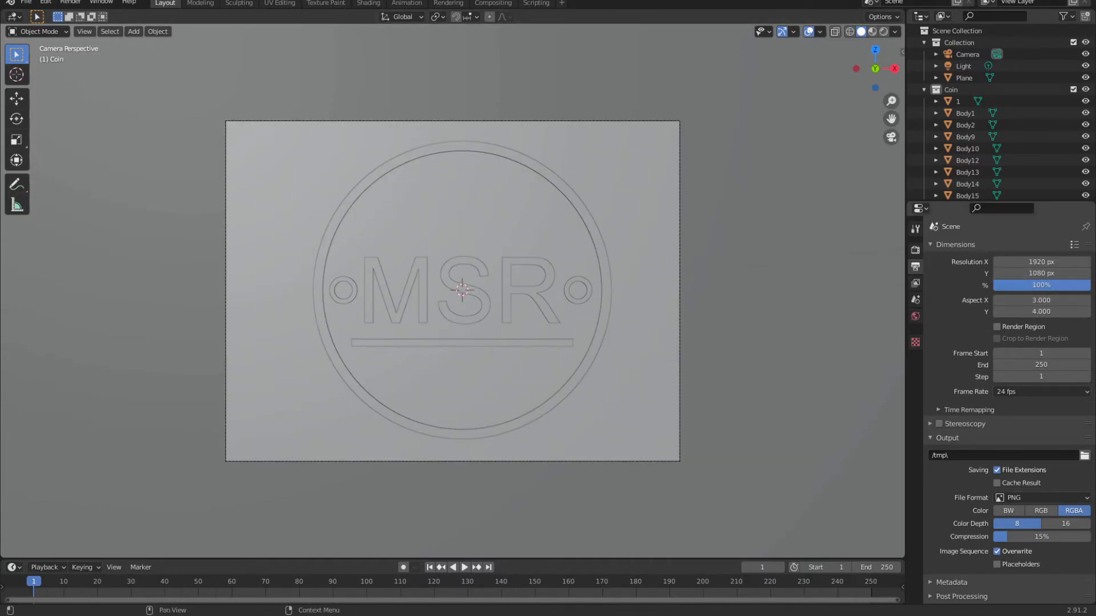
# Set the render resolution to 800 by 800 px and Aspect Y to 3.
pyautogui.write('800')
pyautogui.press('Tab')
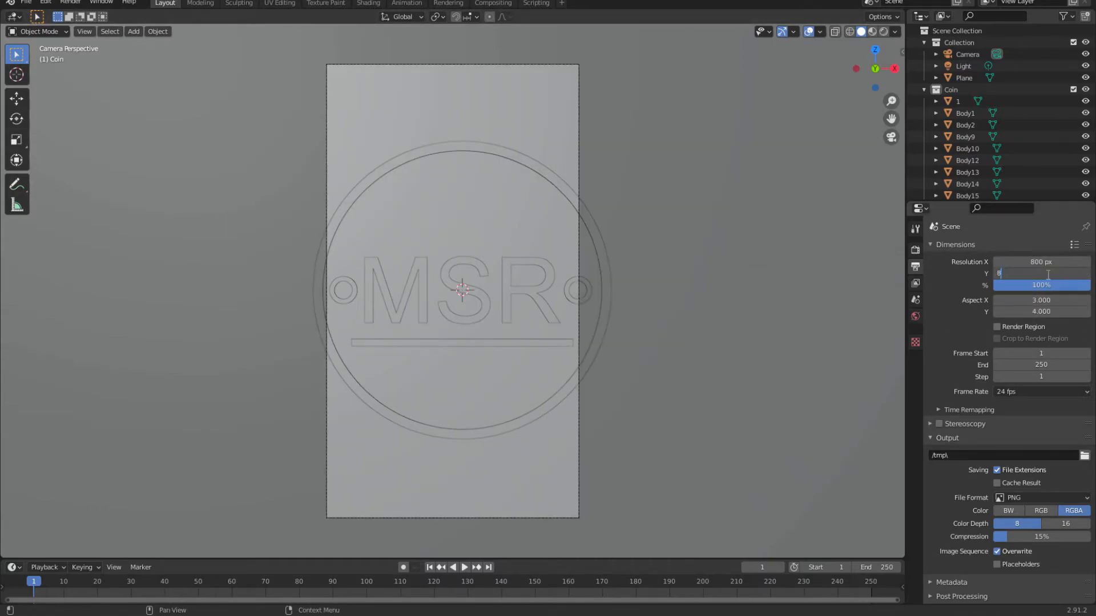
pyautogui.write('800')
pyautogui.press('Return')
pyautogui.write('3')
pyautogui.press('Return')
# Try an Aspect X of 1, and undo that change.
pyautogui.click(1043, 302)
pyautogui.write('1')
pyautogui.press('Return')
pyautogui.hotkey('ctrl', 'z')
# Adjust the camera's lens settings so the coin sits properly within the render frame.
pyautogui.click(915, 250)
pyautogui.click(967, 54)
pyautogui.click(915, 387)
pyautogui.moveTo(1025, 303); pyautogui.dragTo(1059, 303)
pyautogui.moveTo(1020, 337); pyautogui.dragTo(1047, 303)
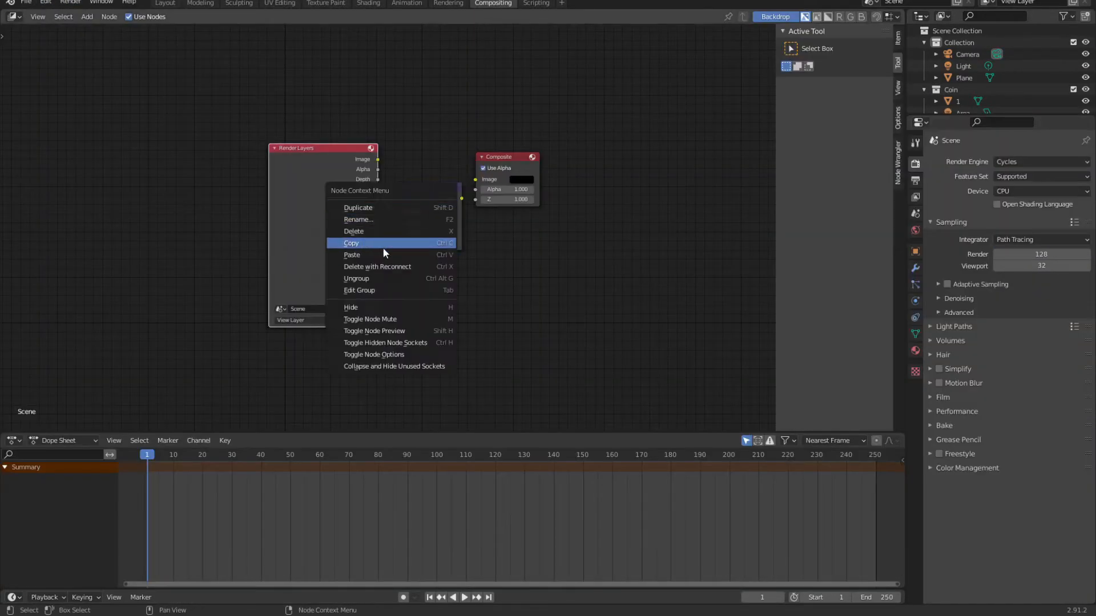
# Clear the existing compositor nodes and place a new Render Layers node in the Compositing workspace.
pyautogui.rightClick(307, 197)
pyautogui.click(307, 196)
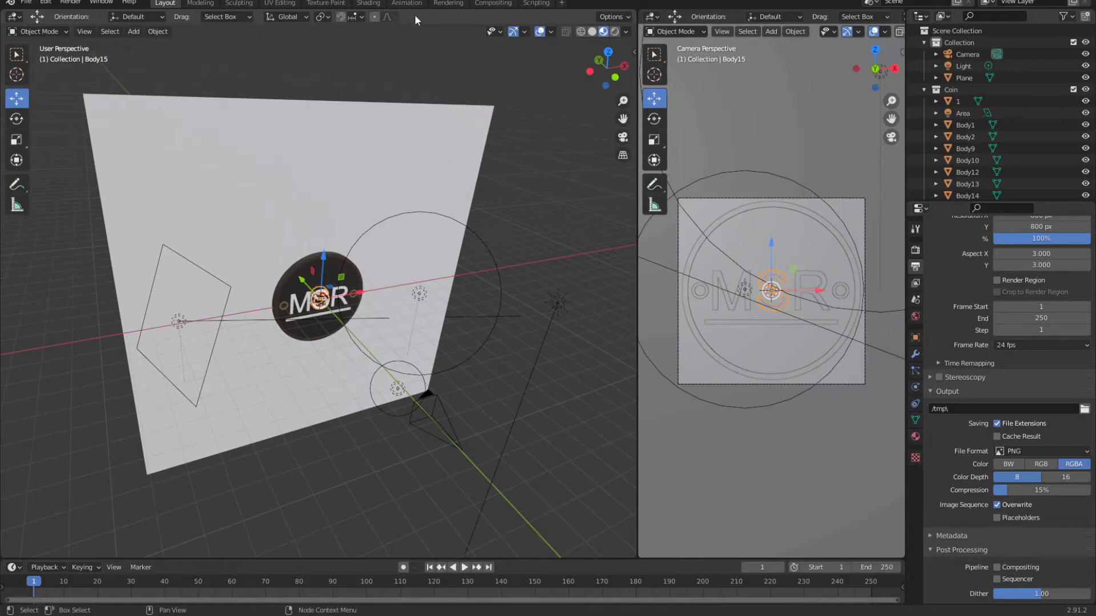
pyautogui.click(493, 4)
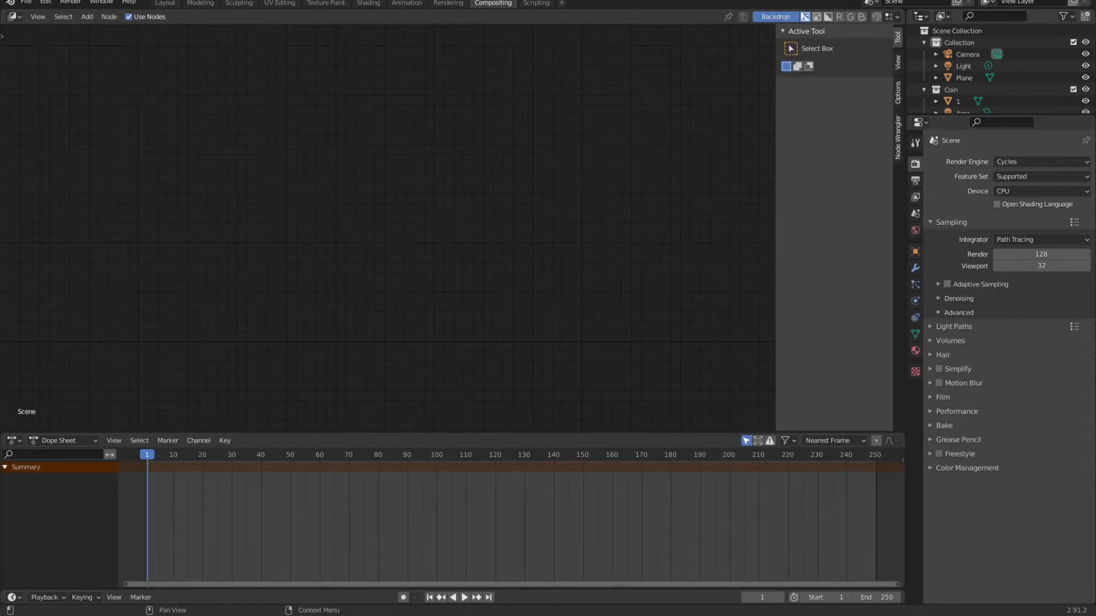
pyautogui.click(86, 17)
pyautogui.click(103, 31)
pyautogui.press('Return')
pyautogui.click(229, 155)
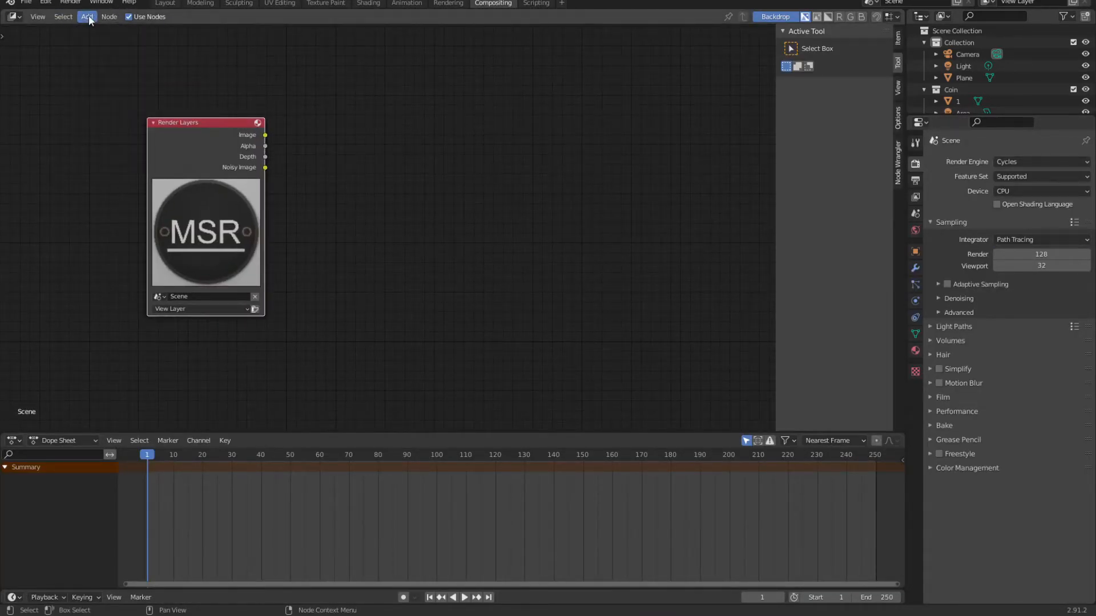
# Add a Composite node beside Render Layers and link the Image, Alpha and Depth outputs to it.
pyautogui.click(86, 21)
pyautogui.click(97, 31)
pyautogui.press('Return')
pyautogui.click(403, 135)
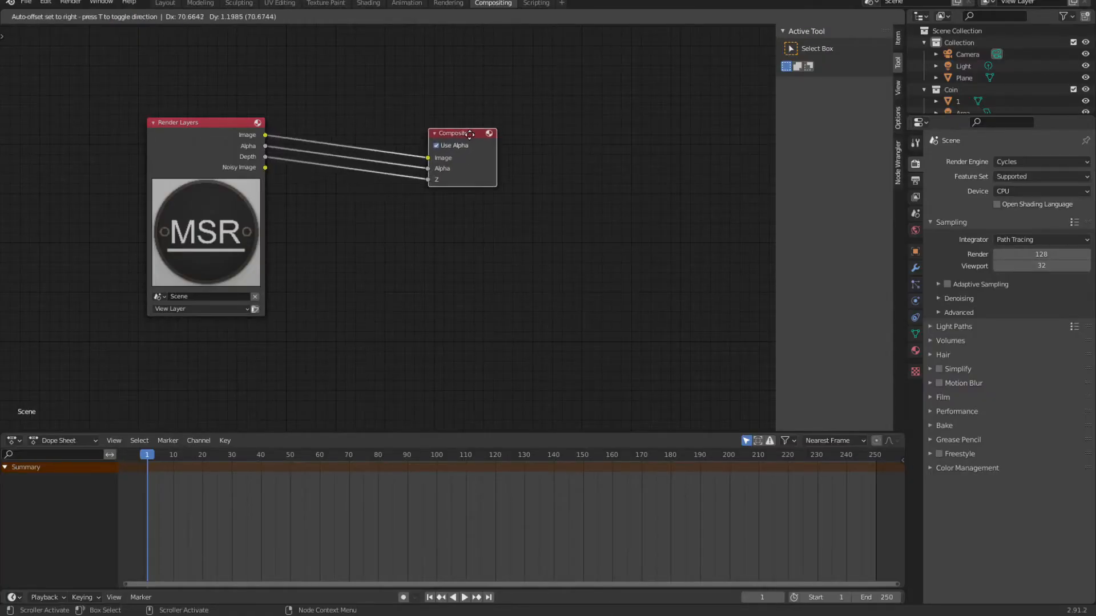
pyautogui.moveTo(266, 157); pyautogui.dragTo(414, 183)
# Add a Denoise node between Render Layers and Composite and route the image through it.
pyautogui.click(86, 17)
pyautogui.click(103, 31)
pyautogui.press('Return')
pyautogui.click(349, 176)
pyautogui.moveTo(266, 136); pyautogui.dragTo(264, 155)
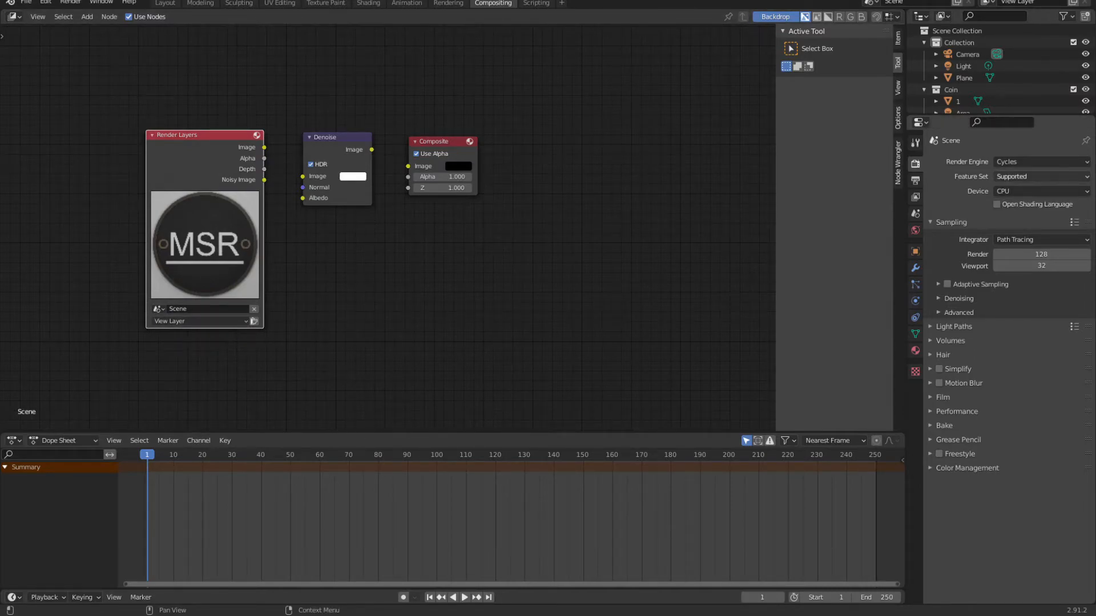
# Switch the Dope Sheet area below the node graph to the Image Editor.
pyautogui.click(14, 440)
pyautogui.click(43, 487)
pyautogui.click(15, 441)
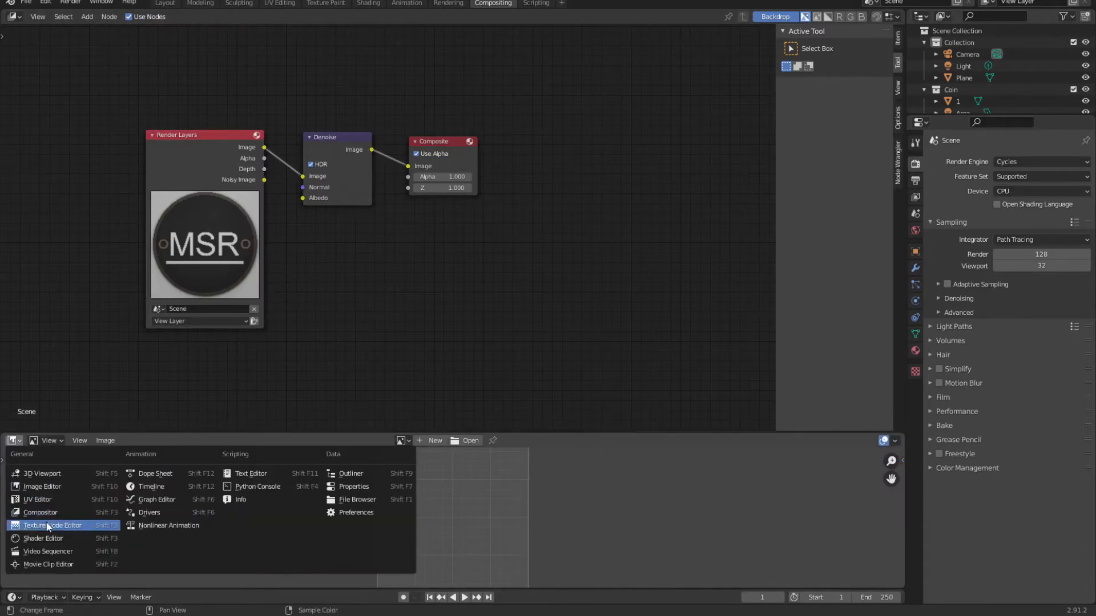
pyautogui.click(43, 513)
pyautogui.click(14, 440)
pyautogui.click(56, 486)
pyautogui.click(14, 441)
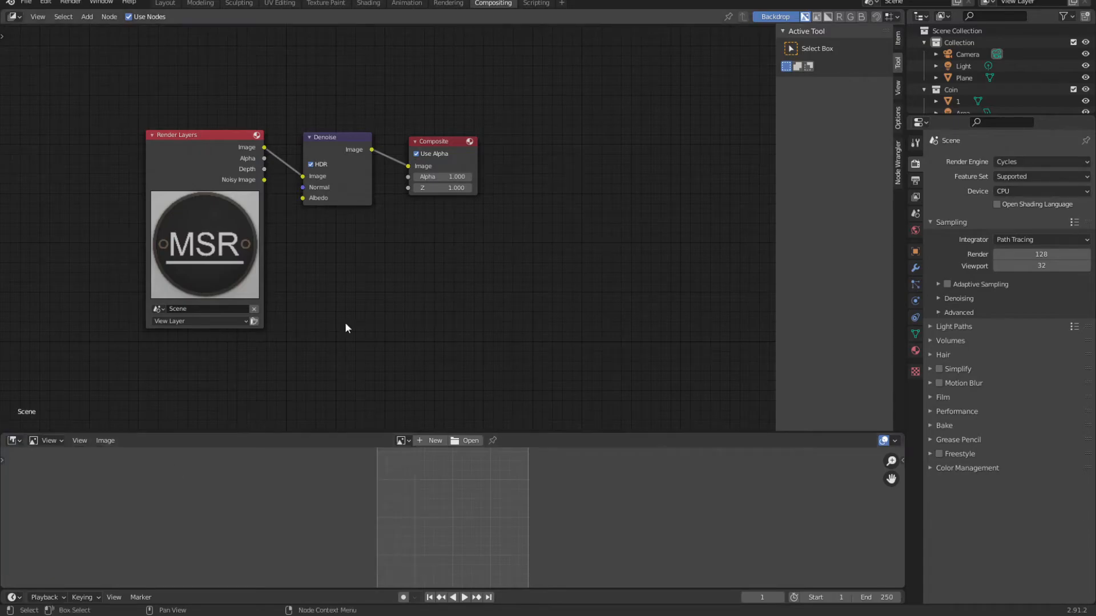
# Switch to the Rendering workspace and open the image options for the render.
pyautogui.scroll(2, 298, 409)
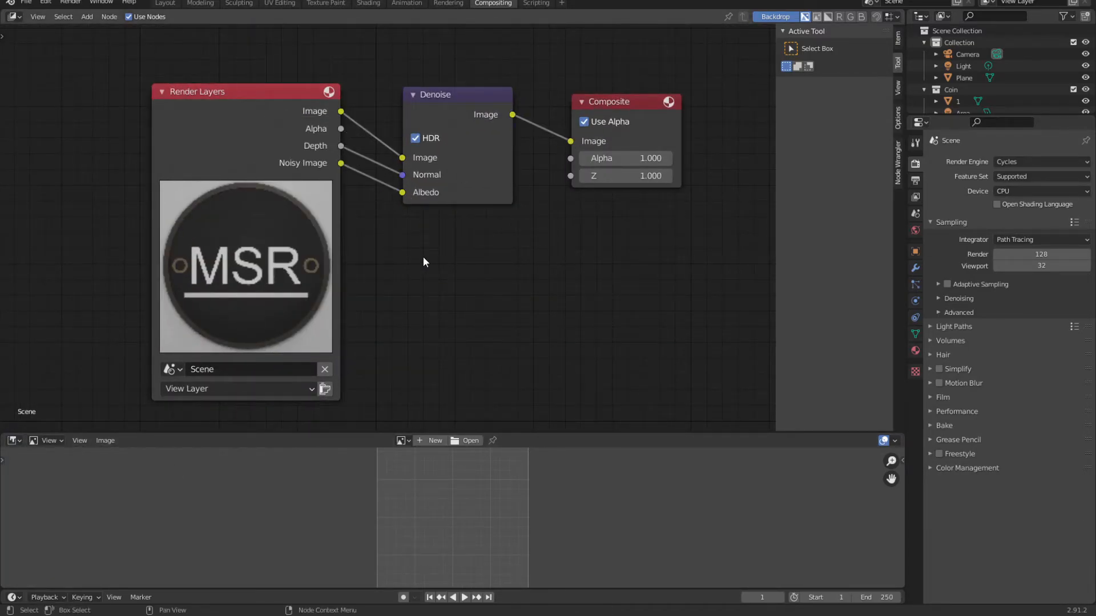
pyautogui.click(448, 3)
pyautogui.scroll(1, 402, 223)
pyautogui.click(105, 17)
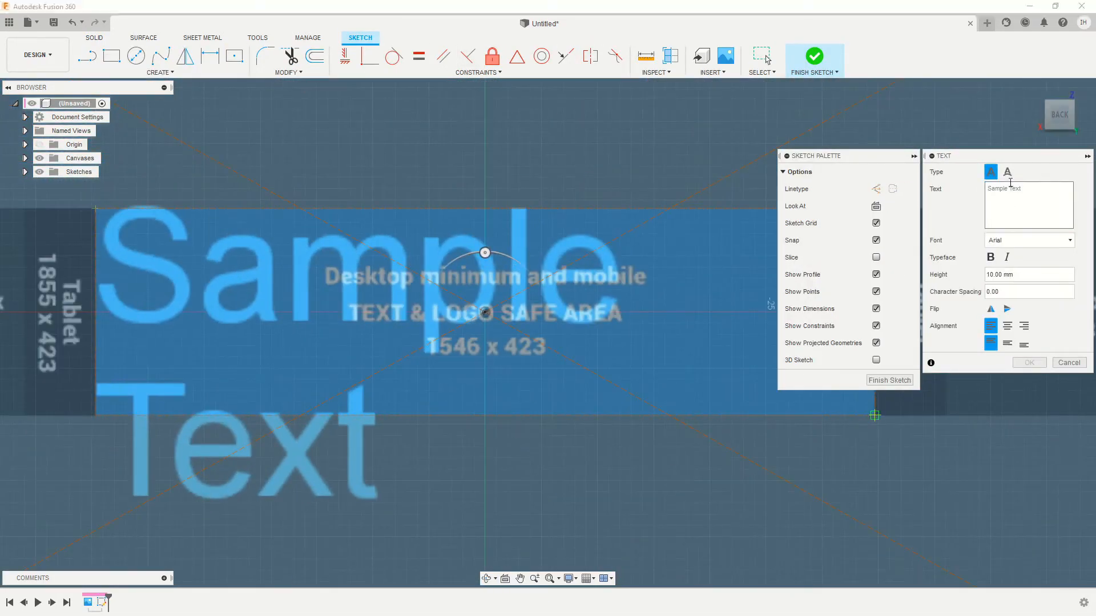
# In Autodesk Fusion 360, set the banner sketch text to "Make Something Real", 5 mm high and centred both horizontally and vertically.
pyautogui.write('Make Something Real')
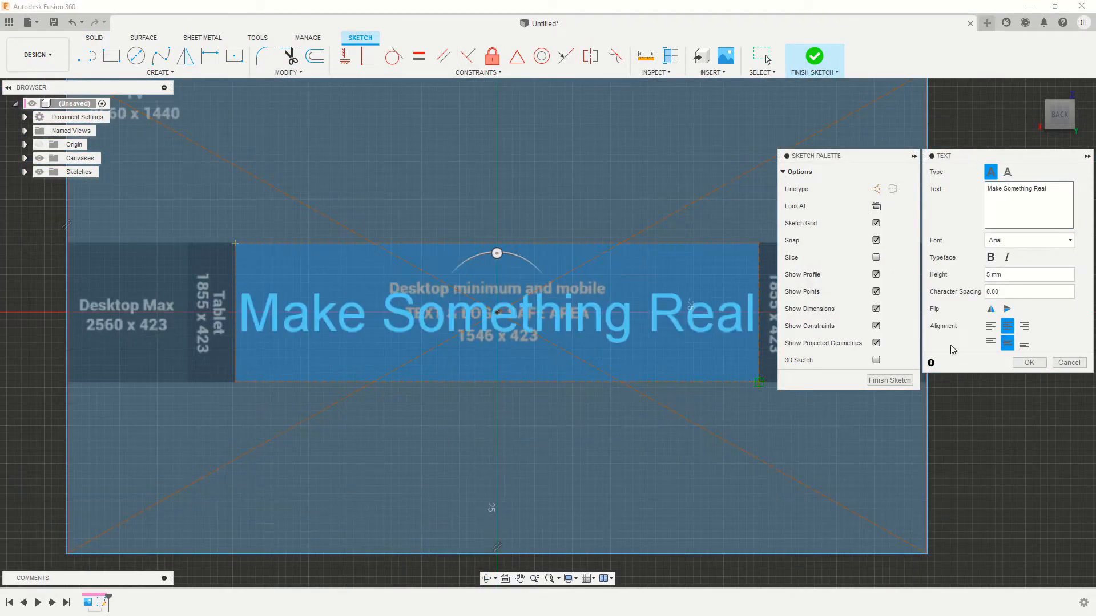
pyautogui.press('Return')
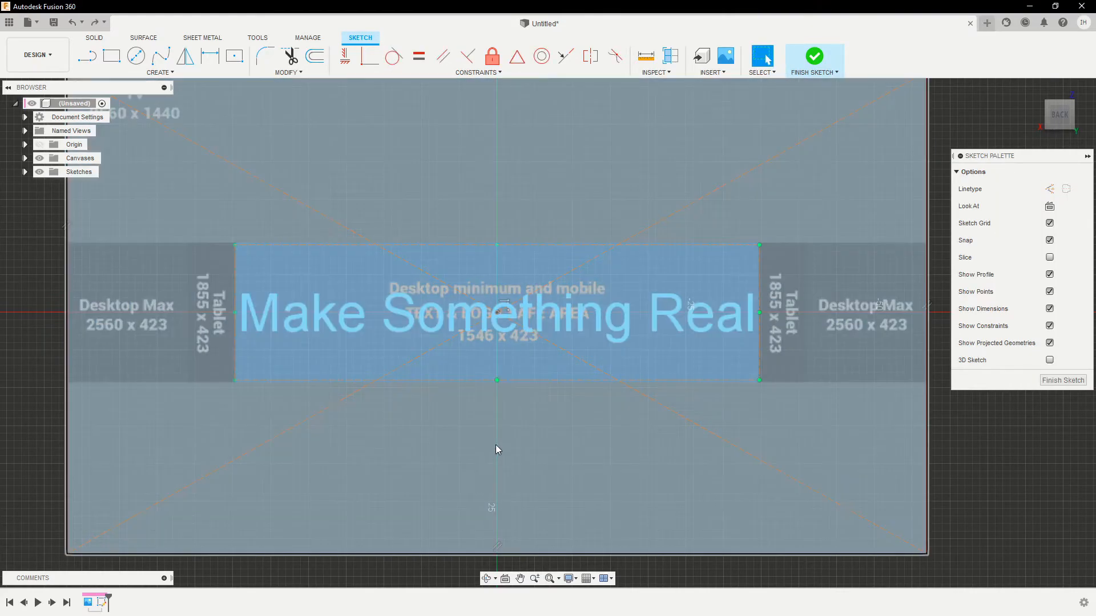
# Sketch a thin horizontal rectangle just beneath the text, spanning its width.
pyautogui.press('r')
pyautogui.click(238, 347)
pyautogui.scroll(5, 741, 366)
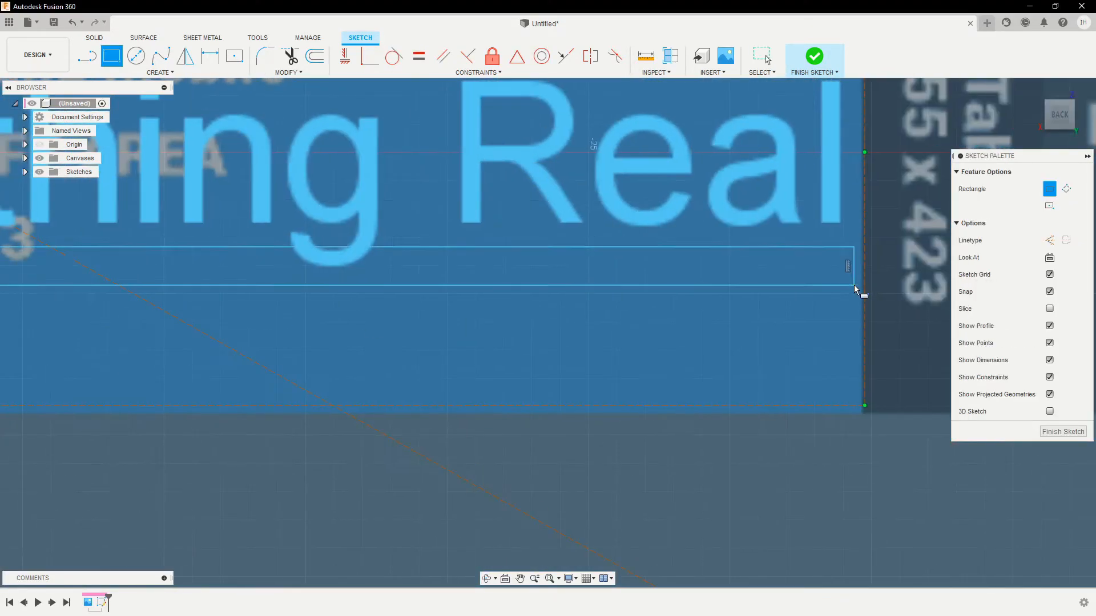
pyautogui.click(851, 333)
pyautogui.scroll(-4, 864, 343)
# Turn the vertical centre line running down to the lower rectangle into a construction line.
pyautogui.press('Escape')
pyautogui.click(493, 326)
pyautogui.press('Escape')
pyautogui.scroll(-2, 366, 434)
pyautogui.click(1049, 189)
# Sketch a second thin rectangle above the text and tie the centre line to the lower rectangle's edge with a Midpoint constraint.
pyautogui.click(112, 56)
pyautogui.click(139, 245)
pyautogui.click(763, 262)
pyautogui.click(566, 56)
pyautogui.scroll(5, 118, 270)
pyautogui.scroll(-2, 177, 184)
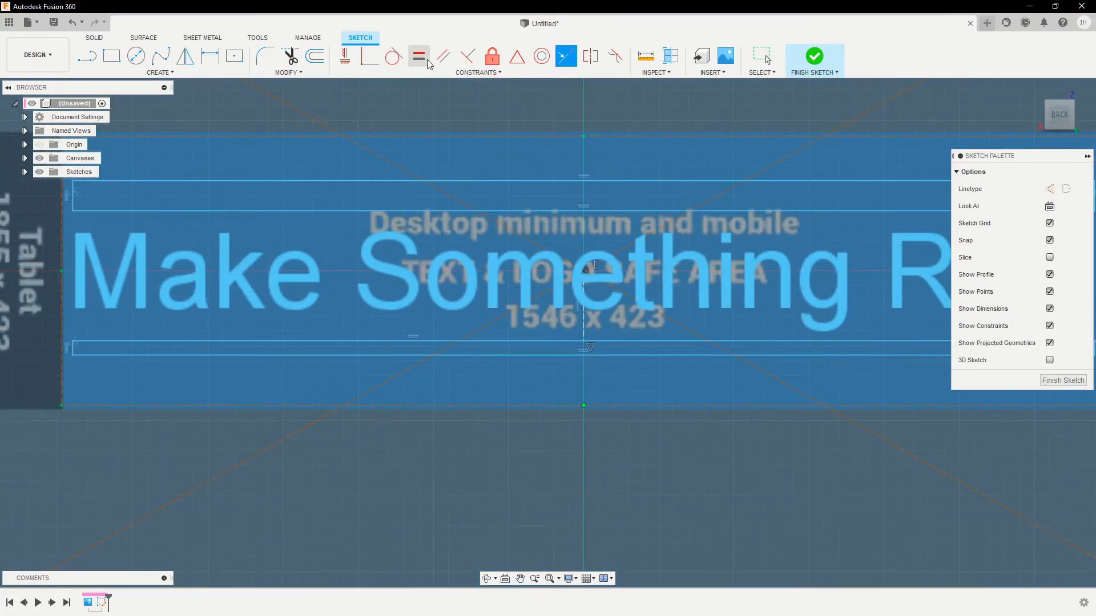
# Make the short sides of both rectangles equal and slim the bars by moving one long edge.
pyautogui.click(419, 56)
pyautogui.click(77, 349)
pyautogui.click(77, 197)
pyautogui.scroll(-3, 85, 194)
pyautogui.press('Escape')
pyautogui.moveTo(434, 309); pyautogui.dragTo(433, 304)
pyautogui.moveTo(453, 212); pyautogui.dragTo(490, 227, button='middle')
pyautogui.scroll(-3, 489, 227)
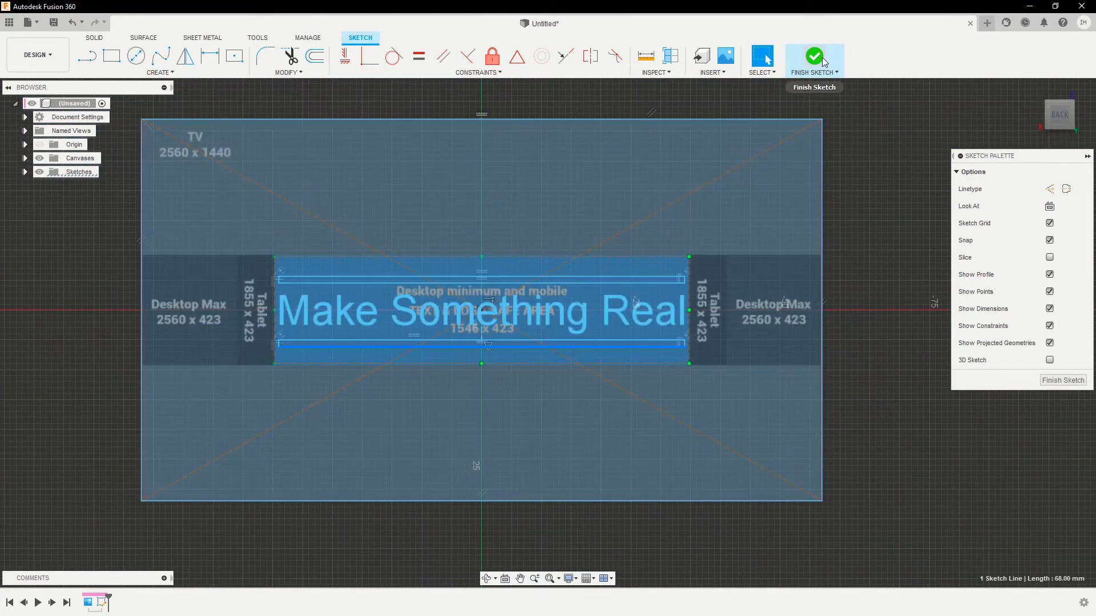
# Finish the sketch and extrude the banner profile by -1 mm.
pyautogui.click(821, 56)
pyautogui.press('e')
pyautogui.click(628, 345)
pyautogui.write('-1')
pyautogui.press('Return')
# Show Sketch1 again and extrude the two thin rectangles and the text by -1 mm as new bodies.
pyautogui.click(26, 185)
pyautogui.click(50, 199)
pyautogui.press('e')
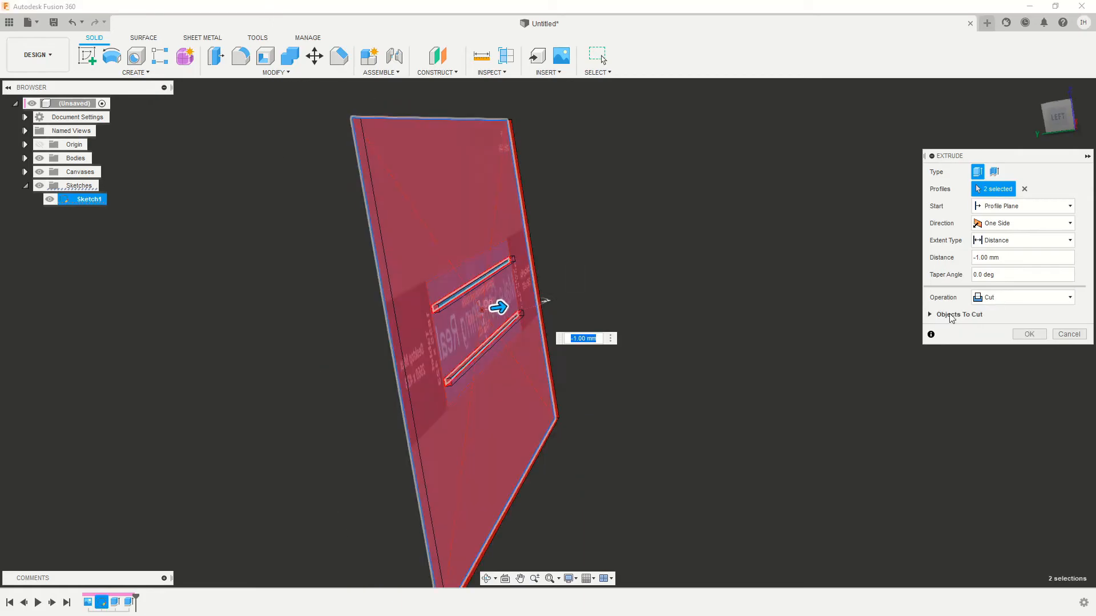
pyautogui.click(1022, 298)
pyautogui.click(1002, 350)
pyautogui.click(1029, 334)
pyautogui.click(1022, 297)
pyautogui.click(1002, 349)
pyautogui.click(1029, 334)
pyautogui.scroll(3, 609, 398)
# Reopen the first and third extrusions in turn, check their settings and accept them.
pyautogui.doubleClick(115, 602)
pyautogui.scroll(2, 297, 391)
pyautogui.scroll(3, 298, 391)
pyautogui.click(1029, 401)
pyautogui.doubleClick(142, 602)
pyautogui.click(1030, 335)
# Edit the text extrusion to Two Sides, with -1.00 mm on side 1 and -0.10 mm on side 2.
pyautogui.doubleClick(156, 602)
pyautogui.click(997, 243)
pyautogui.click(1022, 223)
pyautogui.click(998, 252)
pyautogui.scroll(3, 365, 297)
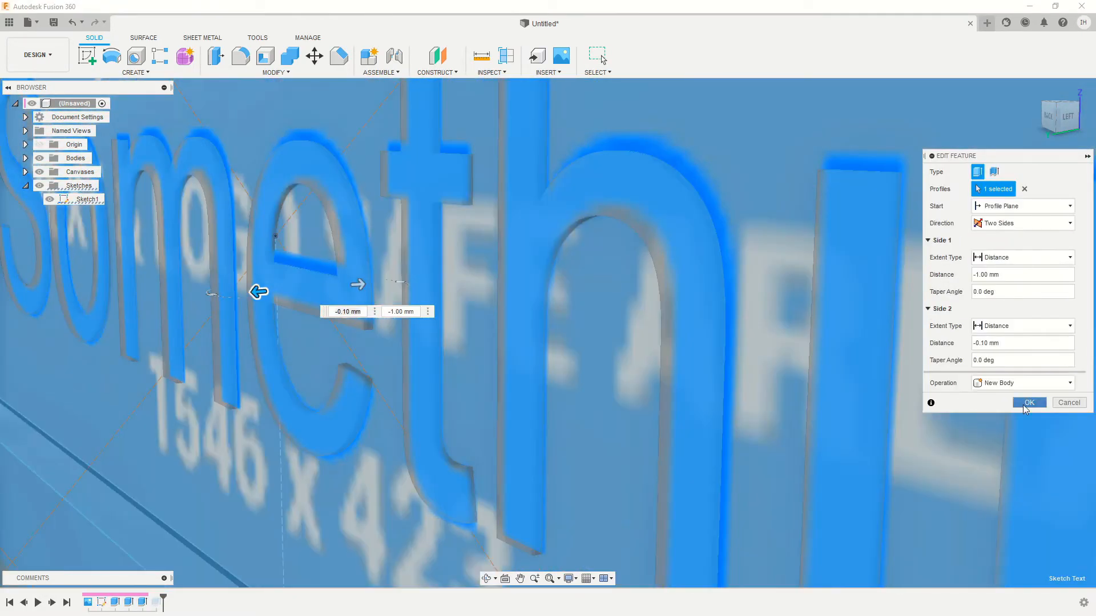
pyautogui.click(1025, 402)
# Hide the canvases and Sketch1 so only the solid bodies are displayed.
pyautogui.scroll(-5, 467, 350)
pyautogui.keyDown('shift'); pyautogui.moveTo(467, 351); pyautogui.dragTo(540, 347, button='middle'); pyautogui.keyUp('shift')
pyautogui.click(39, 172)
pyautogui.click(49, 199)
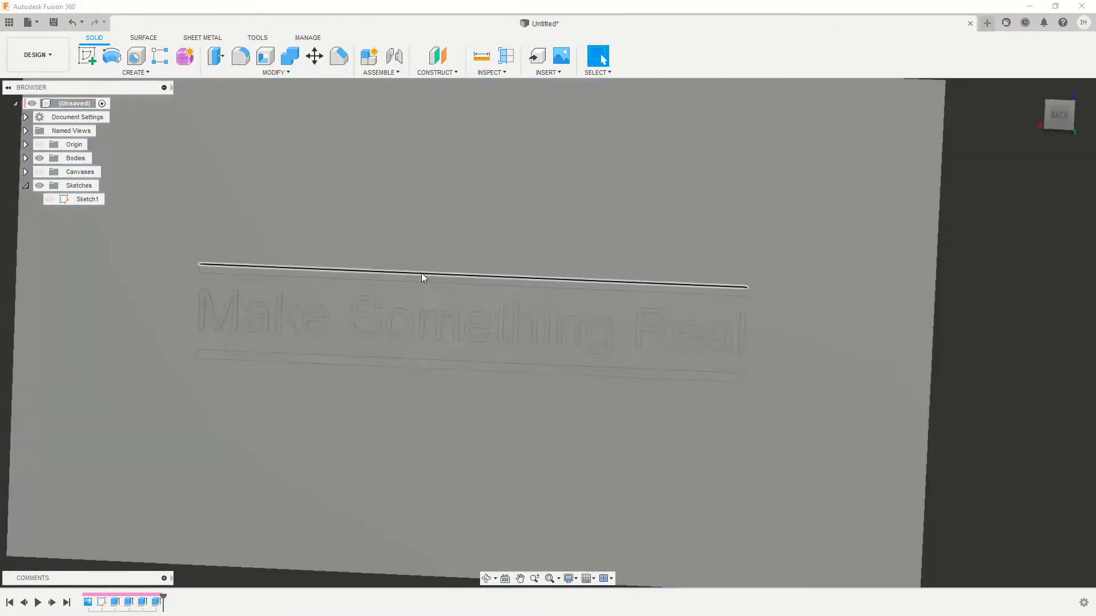
# Start the 3D print mesh export and export the large banner plate, Body9.
pyautogui.click(258, 38)
pyautogui.click(90, 56)
pyautogui.click(1004, 275)
pyautogui.click(25, 158)
pyautogui.click(86, 281)
pyautogui.click(1004, 189)
pyautogui.keyDown('shift'); pyautogui.moveTo(584, 190); pyautogui.dragTo(577, 268, button='middle'); pyautogui.keyUp('shift')
pyautogui.click(1029, 295)
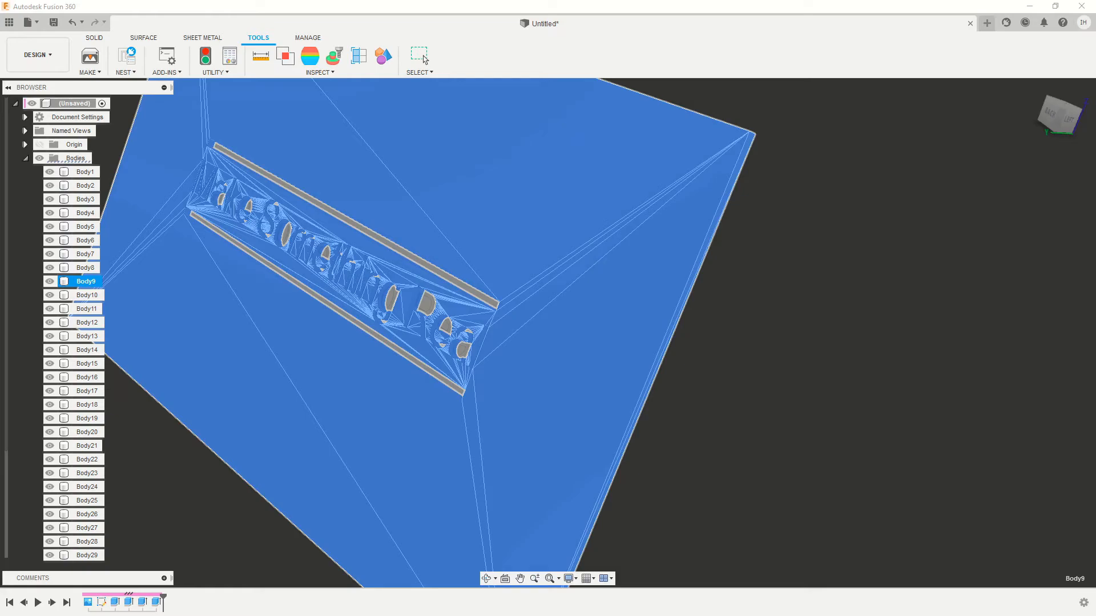
# Export the next few bodies individually as 3D print meshes, including Body4.
pyautogui.click(91, 56)
pyautogui.click(1029, 295)
pyautogui.click(90, 56)
pyautogui.click(1029, 294)
pyautogui.click(90, 56)
pyautogui.click(85, 213)
pyautogui.click(1027, 294)
# Export Body5, Body6 and Body7 as separate 3D print meshes.
pyautogui.click(90, 56)
pyautogui.click(86, 226)
pyautogui.click(1029, 295)
pyautogui.click(86, 240)
pyautogui.click(86, 254)
pyautogui.click(90, 56)
pyautogui.click(1029, 294)
# Export Body8 and Body10 as separate 3D print meshes.
pyautogui.click(85, 268)
pyautogui.click(90, 56)
pyautogui.click(1028, 294)
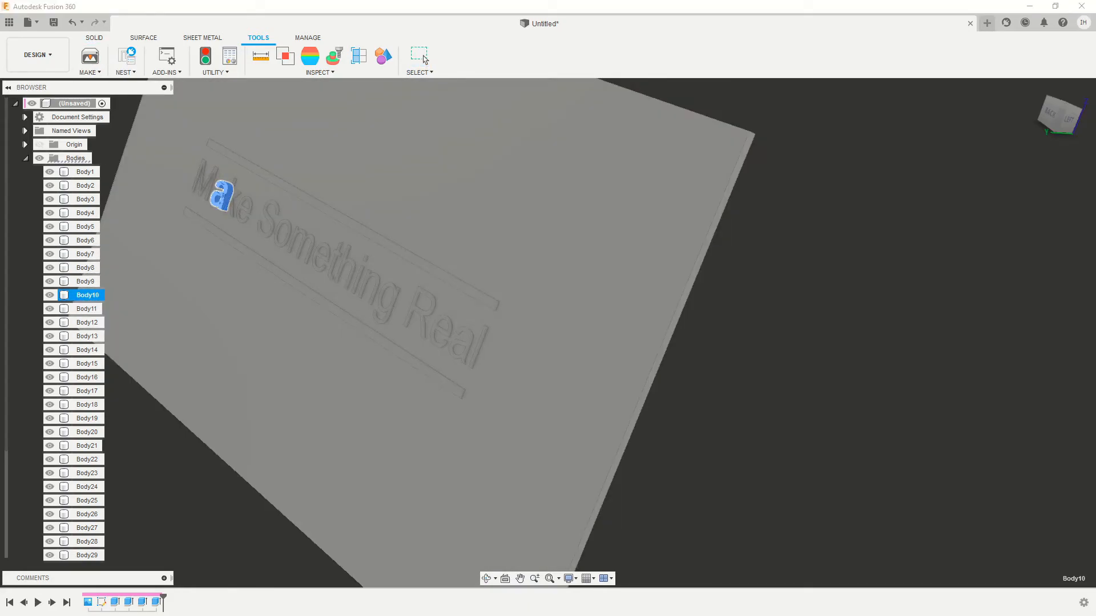
pyautogui.click(1029, 294)
# Export Body15 and Body16 individually as 3D print meshes.
pyautogui.scroll(-4, 114, 345)
pyautogui.click(87, 336)
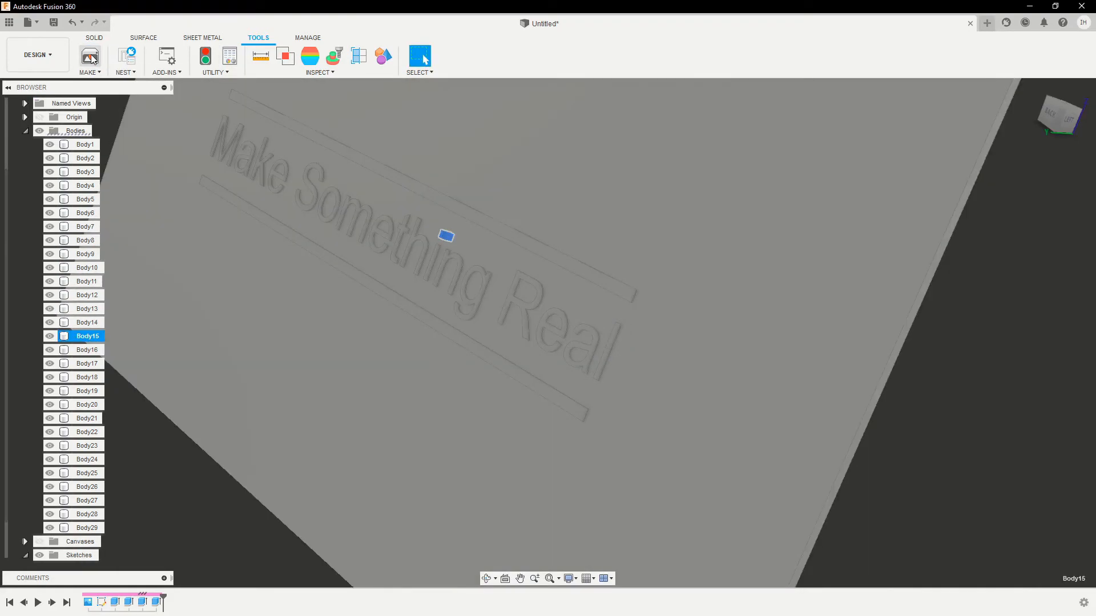
pyautogui.click(90, 56)
pyautogui.click(1028, 295)
pyautogui.click(87, 350)
pyautogui.click(91, 56)
pyautogui.click(1029, 294)
# Export Body17 and Body18 as separate 3D print meshes.
pyautogui.click(86, 363)
pyautogui.click(90, 56)
pyautogui.click(1028, 295)
pyautogui.click(87, 377)
pyautogui.click(90, 56)
pyautogui.click(1029, 295)
# Export Body19, the letter "e" of Real, and Body20 as separate 3D print meshes.
pyautogui.click(87, 391)
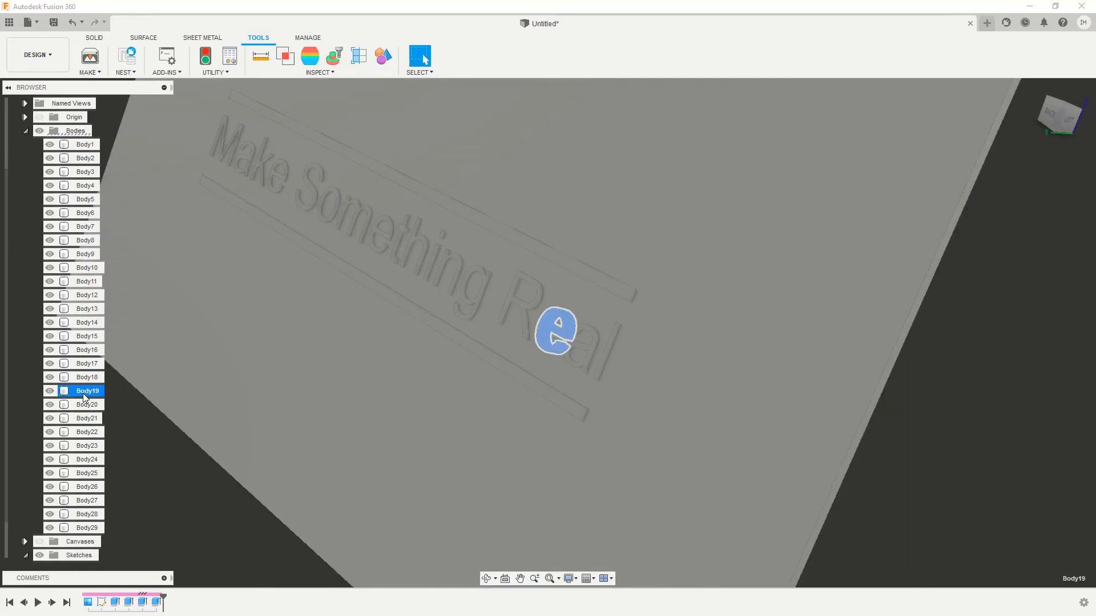
pyautogui.click(97, 50)
pyautogui.click(1029, 295)
pyautogui.click(86, 404)
pyautogui.click(90, 56)
pyautogui.click(1029, 295)
# Export Body21, Body22 and Body23 one by one as 3D print meshes.
pyautogui.click(87, 418)
pyautogui.click(90, 56)
pyautogui.click(1029, 295)
pyautogui.click(1025, 294)
pyautogui.click(86, 446)
pyautogui.click(91, 56)
pyautogui.click(1027, 294)
# Export Body24, Body26 and Body27 as separate 3D print meshes.
pyautogui.click(87, 459)
pyautogui.click(90, 56)
pyautogui.click(1029, 295)
pyautogui.click(83, 487)
pyautogui.click(90, 56)
pyautogui.click(1029, 294)
pyautogui.click(83, 501)
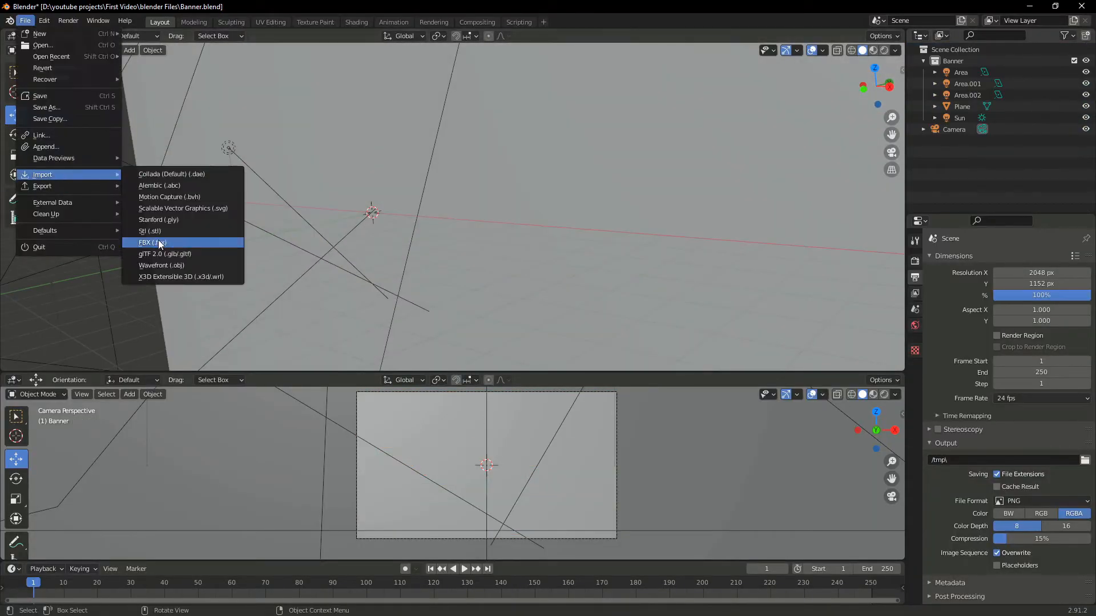
# Switch to Blender and import the exported banner body meshes into the Banner scene.
pyautogui.click(159, 244)
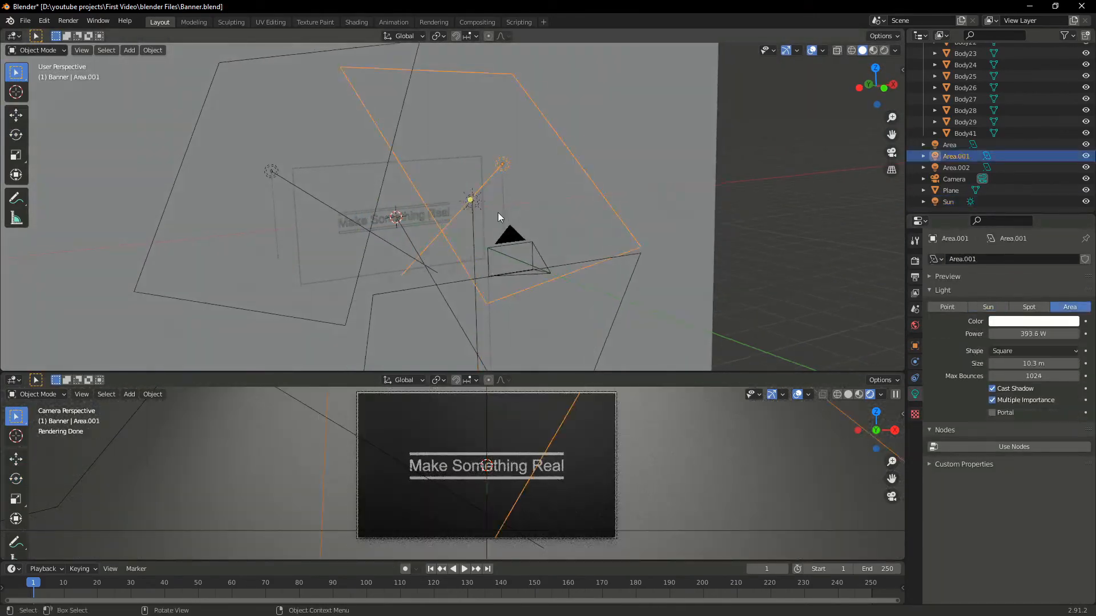
# Add another light to the banner scene and move it along the Y axis.
pyautogui.hotkey('shift', 'a')
pyautogui.click(608, 376)
pyautogui.press('g')
pyautogui.press('y')
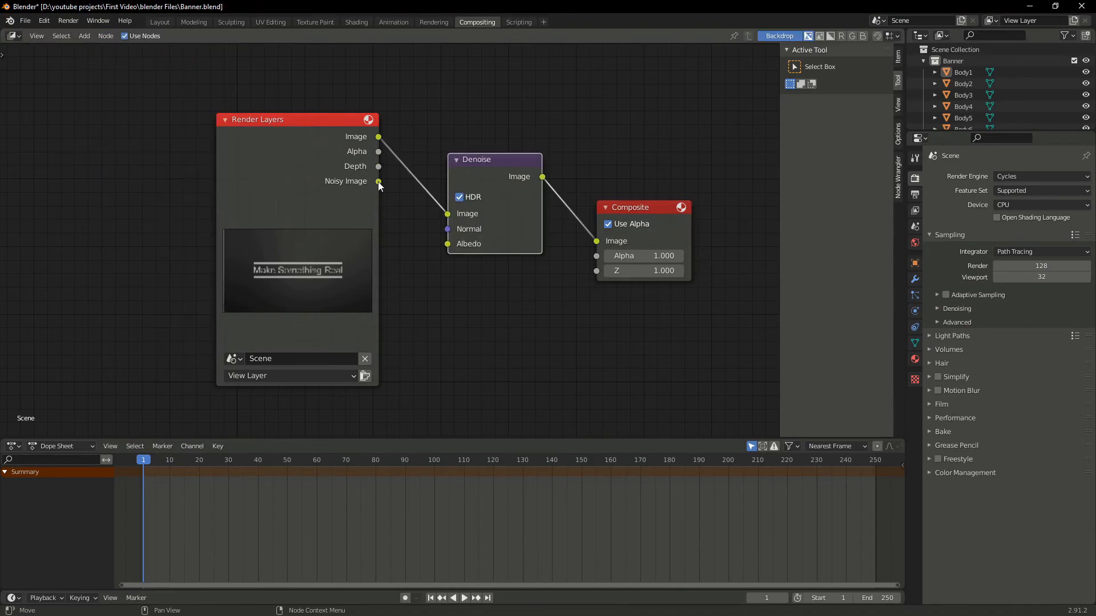
# Change the Dope Sheet area into an Image Editor and show the banner's render result in the Rendering workspace.
pyautogui.click(14, 446)
pyautogui.click(42, 489)
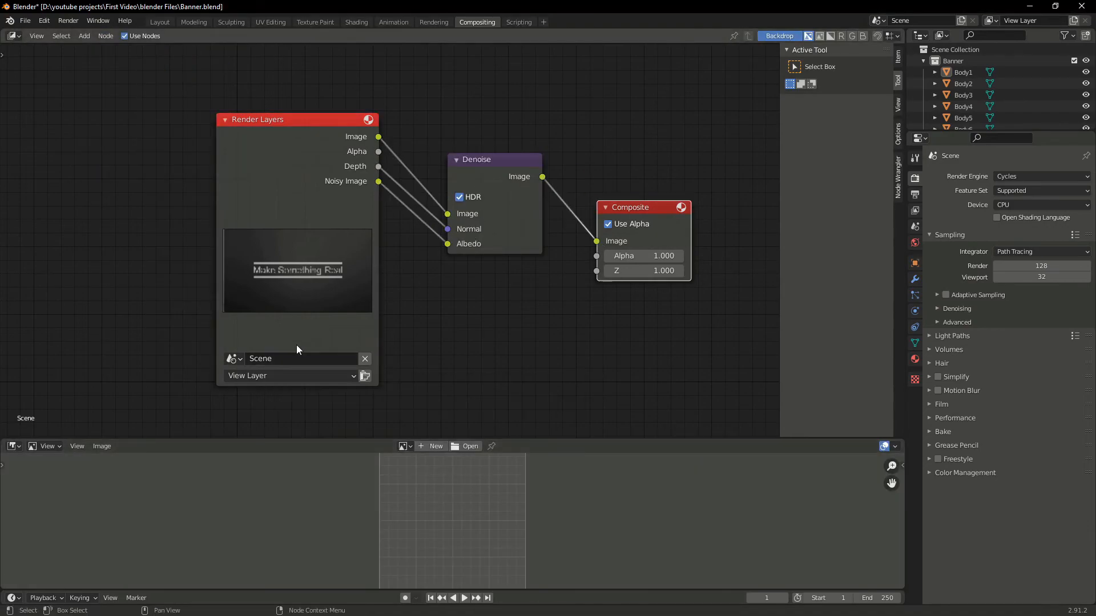
pyautogui.click(434, 22)
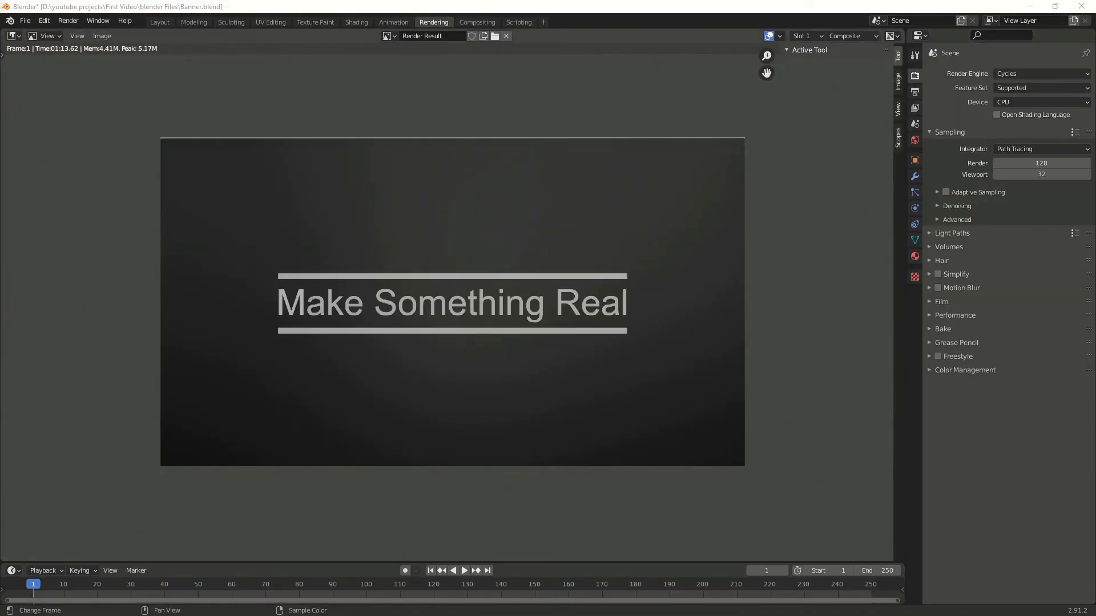